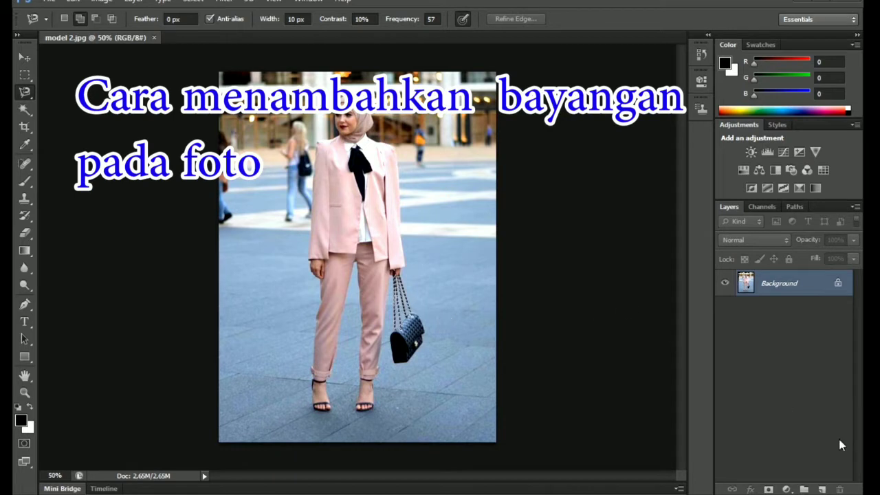
# Duplicate the Background layer as "layer 1" and add a layer mask to it.
pyautogui.rightClick(788, 285)
pyautogui.click(768, 312)
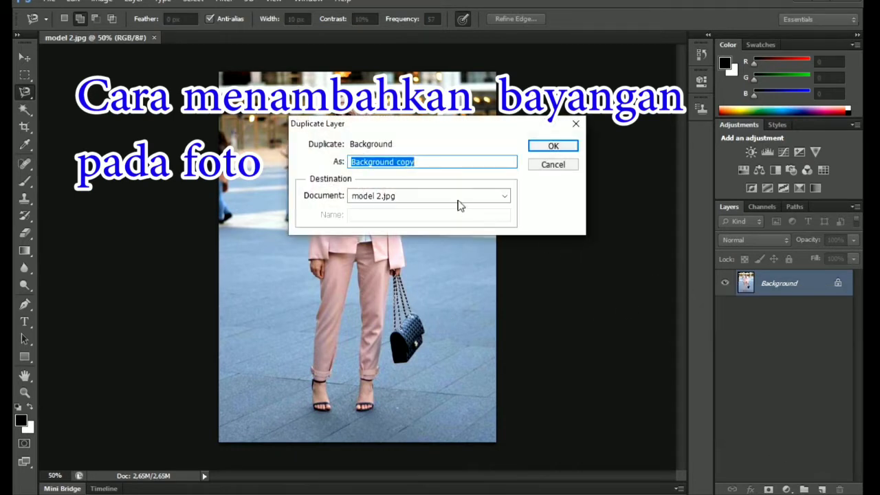
pyautogui.write('la')
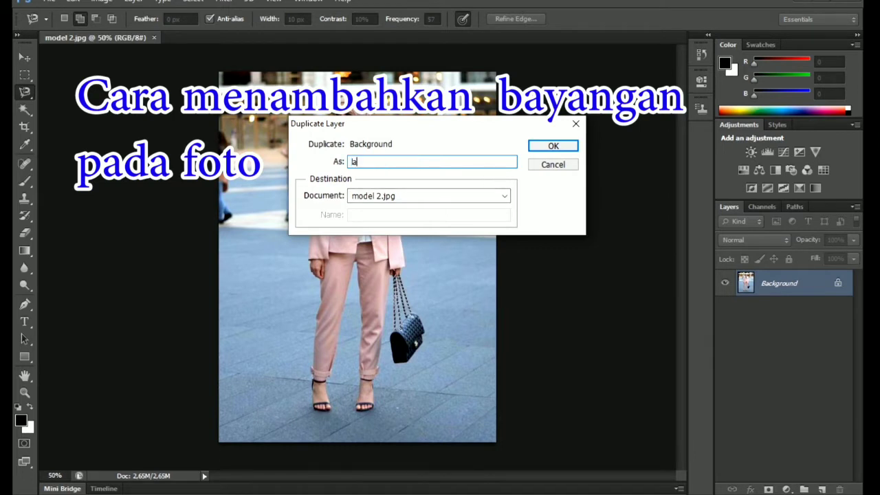
pyautogui.write('yer 1')
pyautogui.press('Return')
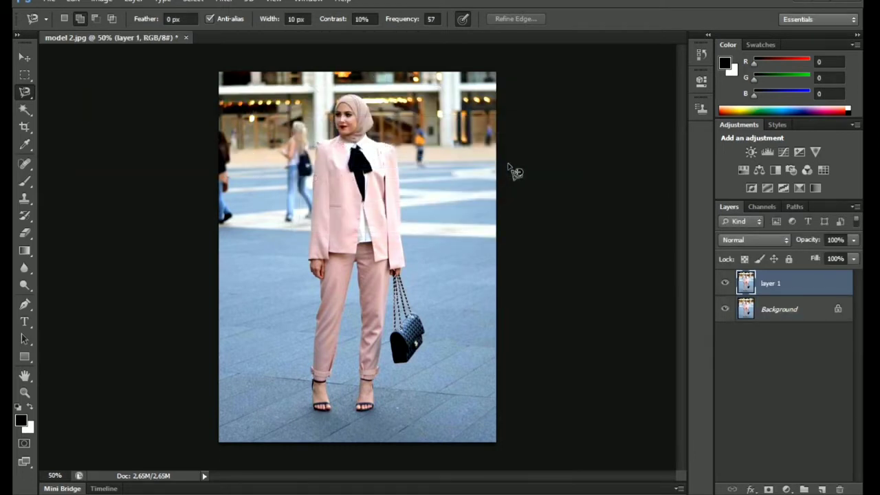
pyautogui.click(769, 489)
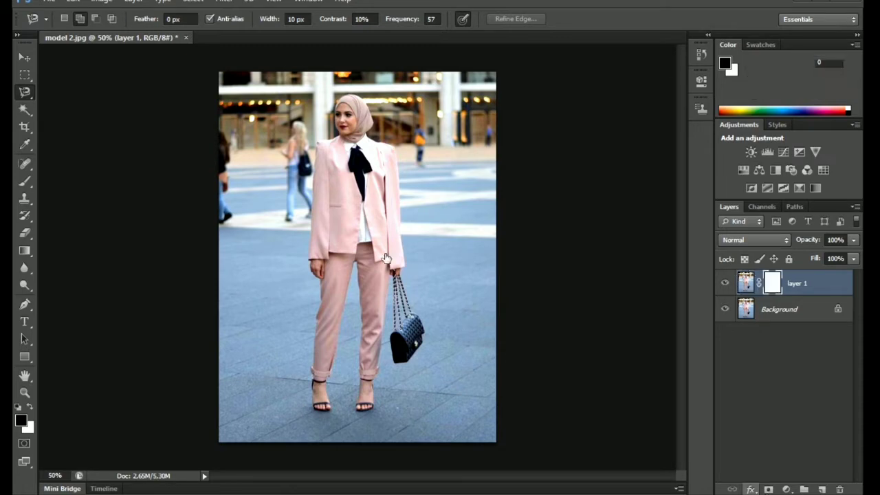
# Select the pavement and parts of the blurred street behind the woman with the Magic Wand at tolerance 32.
pyautogui.press('w')
pyautogui.click(275, 400)
pyautogui.click(275, 401)
pyautogui.click(399, 405)
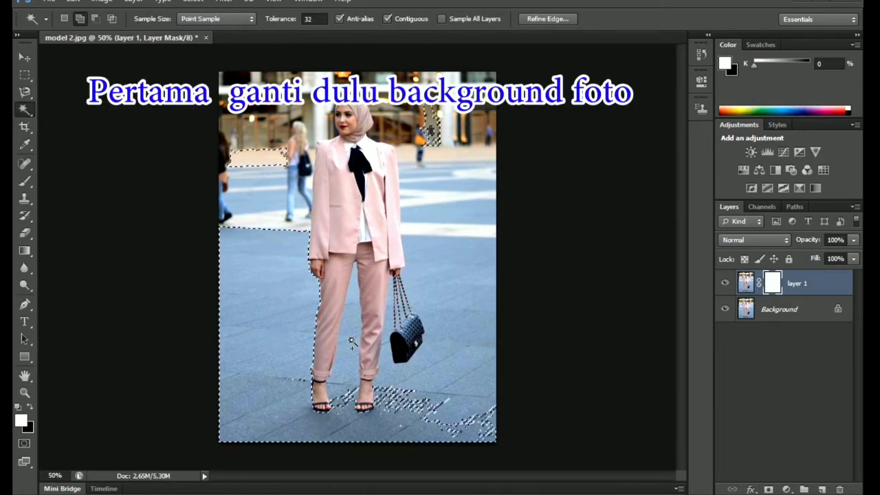
pyautogui.click(451, 412)
pyautogui.click(469, 216)
pyautogui.click(459, 156)
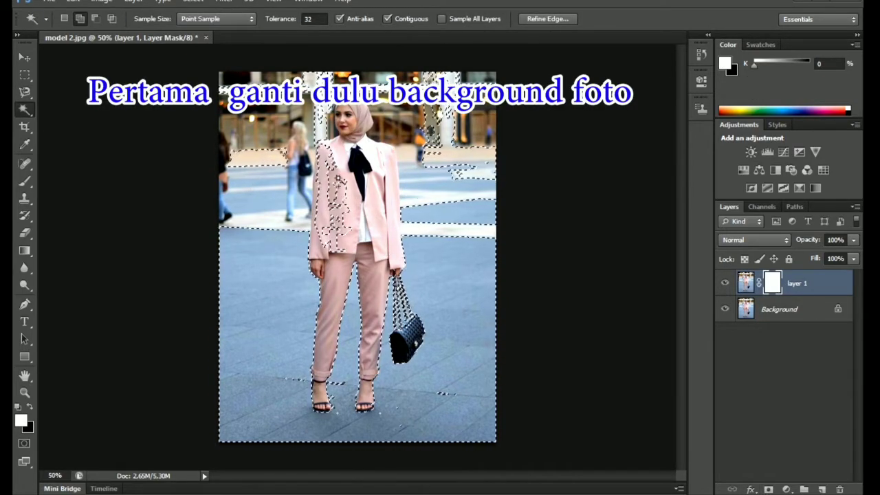
pyautogui.keyDown('alt'); pyautogui.click(446, 217); pyautogui.keyUp('alt')
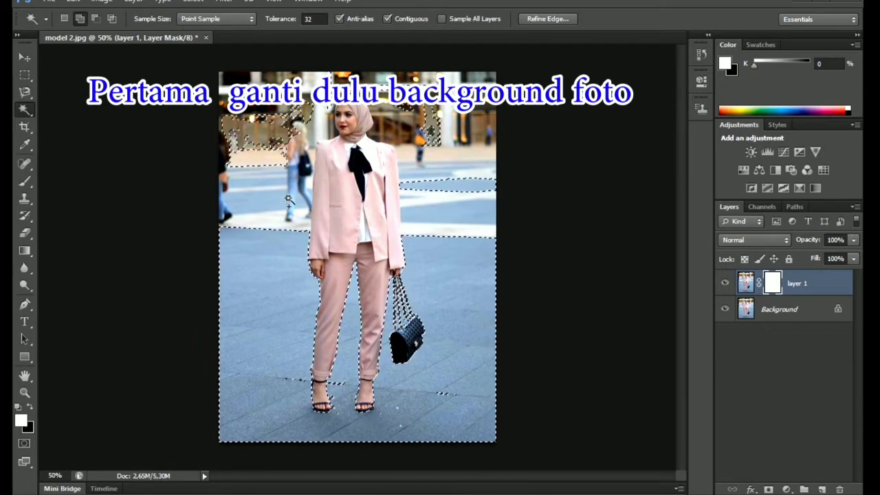
# Add the backdrop on both sides of the woman's upper body and head to the selection with the Magnetic Lasso.
pyautogui.press('l')
pyautogui.scroll(3, 293, 304)
pyautogui.scroll(-1, 293, 304)
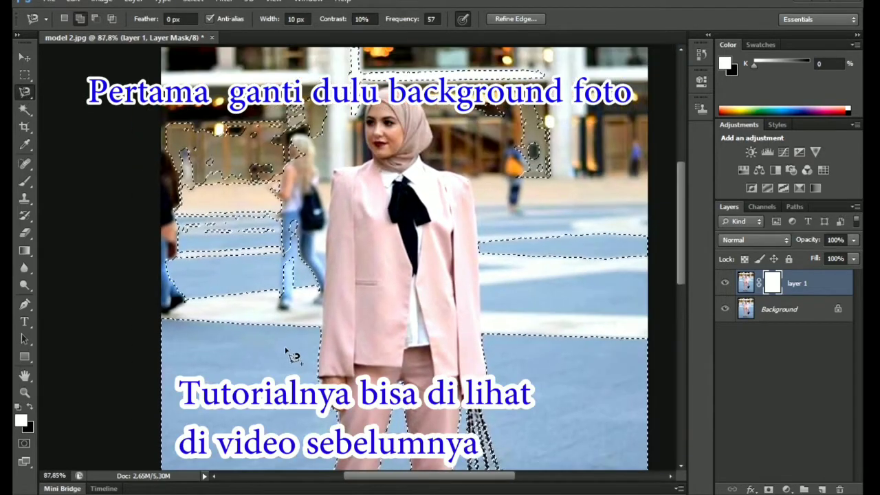
pyautogui.click(308, 338)
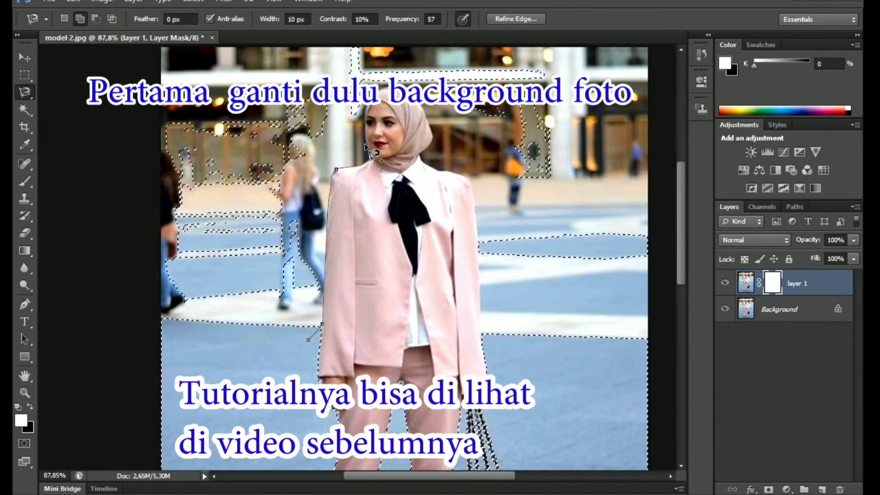
pyautogui.moveTo(351, 68); pyautogui.dragTo(323, 124)
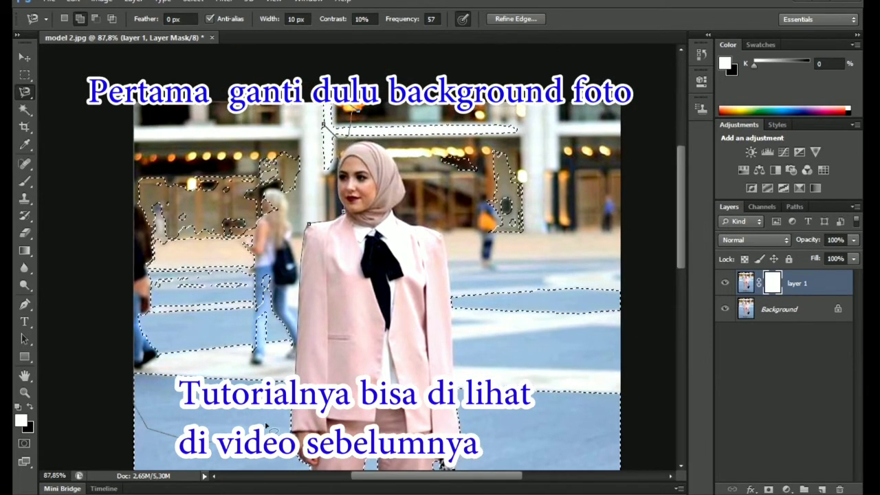
pyautogui.scroll(1, 295, 193)
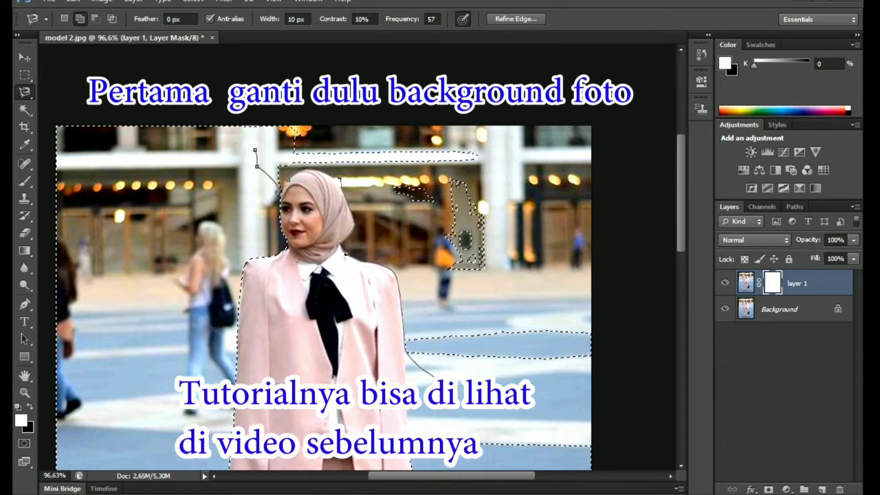
# Add the leftover gaps along the headscarf's edge and the backdrop beside the jacket sleeve to the selection.
pyautogui.scroll(5, 315, 159)
pyautogui.scroll(-3, 315, 159)
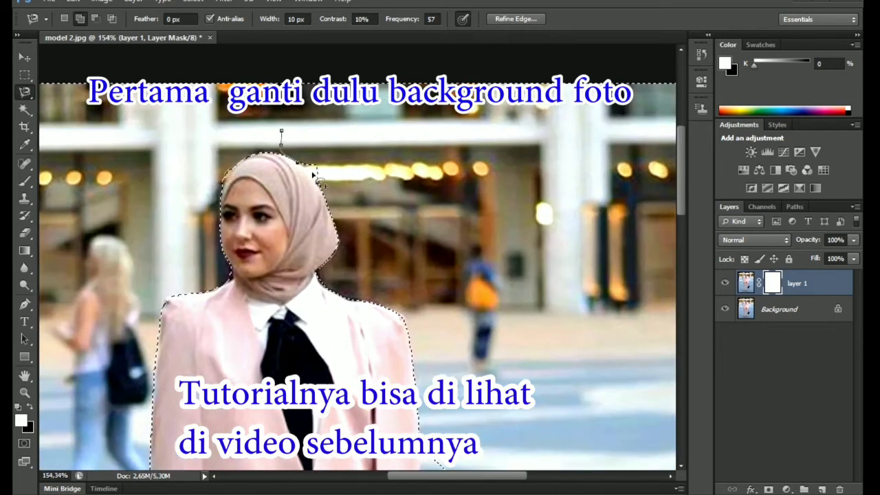
pyautogui.scroll(4, 292, 130)
pyautogui.click(279, 142)
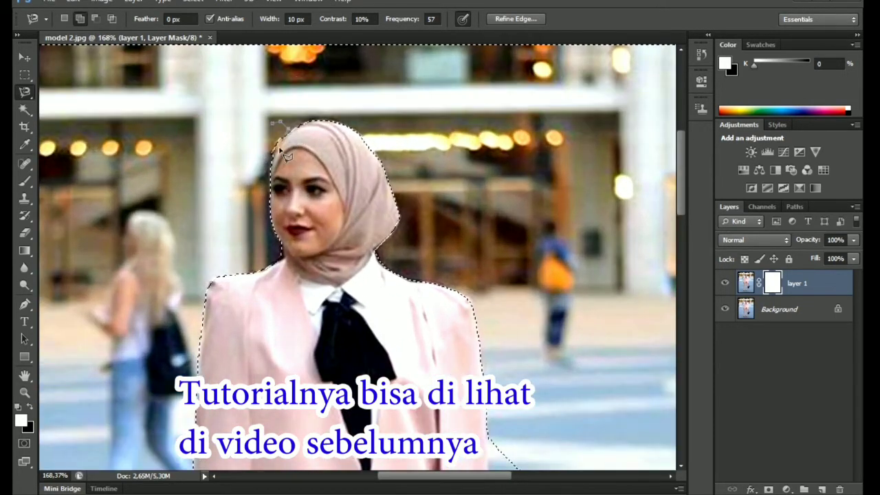
pyautogui.click(277, 142)
pyautogui.scroll(-8, 364, 125)
pyautogui.moveTo(474, 282); pyautogui.dragTo(340, 125)
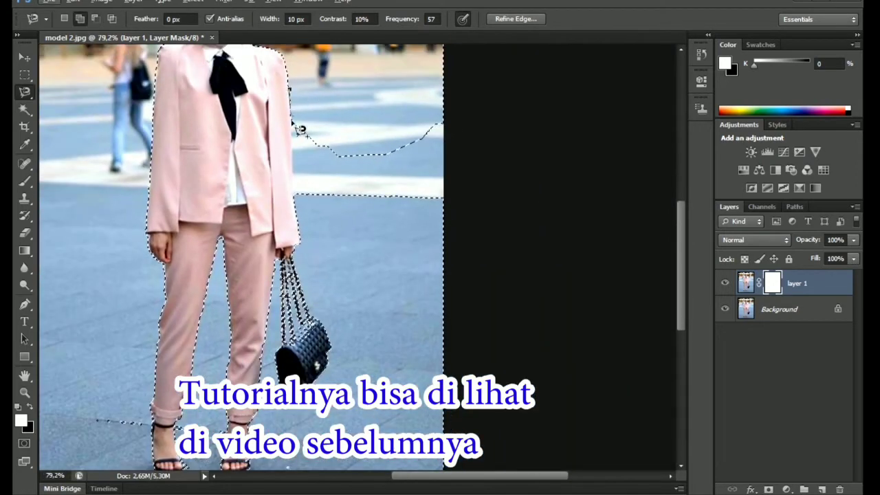
# Refine the selection edge around both feet and add the unselected pavement patches and seams beside them.
pyautogui.scroll(-2, 364, 234)
pyautogui.scroll(4, 289, 312)
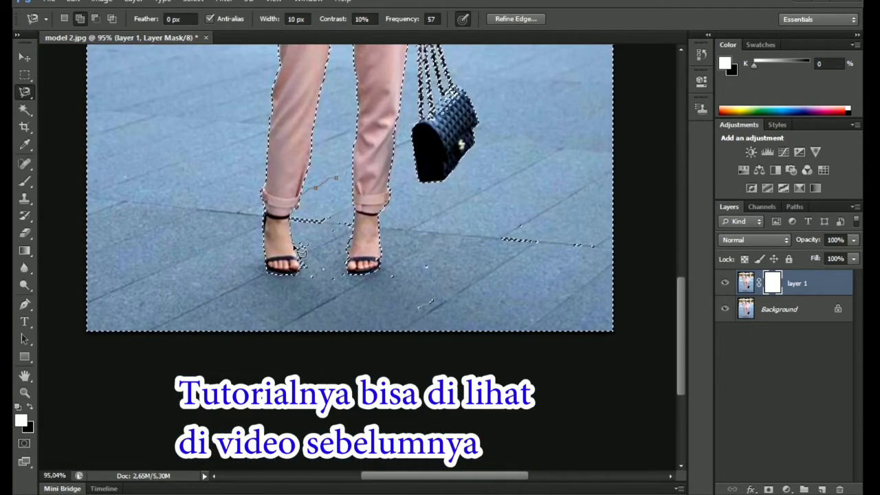
pyautogui.scroll(5, 300, 289)
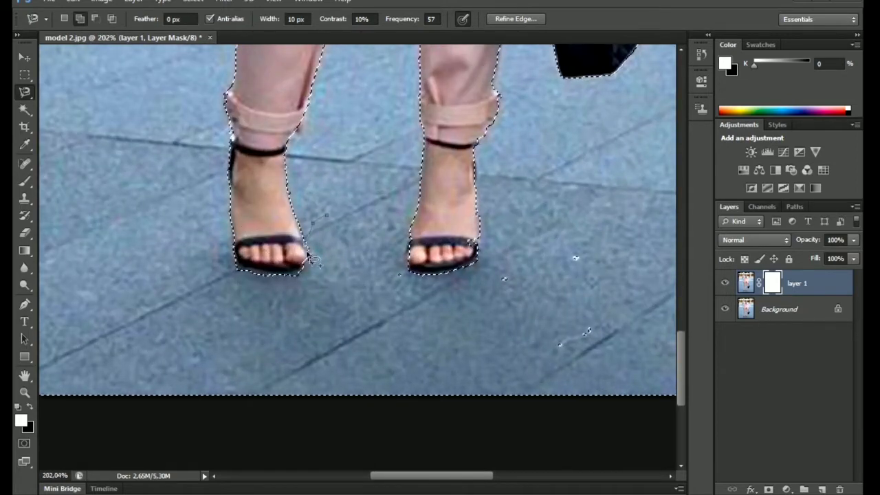
pyautogui.click(327, 215)
pyautogui.scroll(-3, 374, 243)
pyautogui.moveTo(423, 228)
pyautogui.mouseDown()
pyautogui.moveTo(369, 243)
pyautogui.moveTo(266, 205)
pyautogui.mouseUp()
pyautogui.scroll(2, 274, 196)
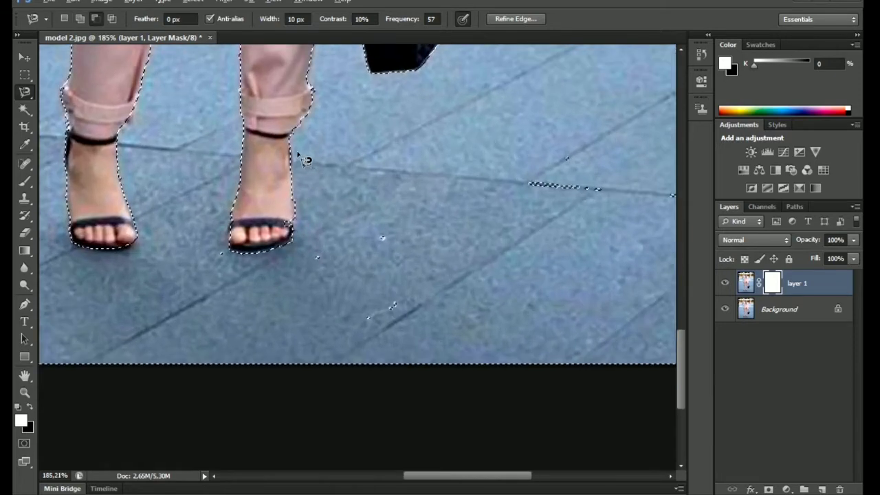
pyautogui.scroll(-1, 300, 241)
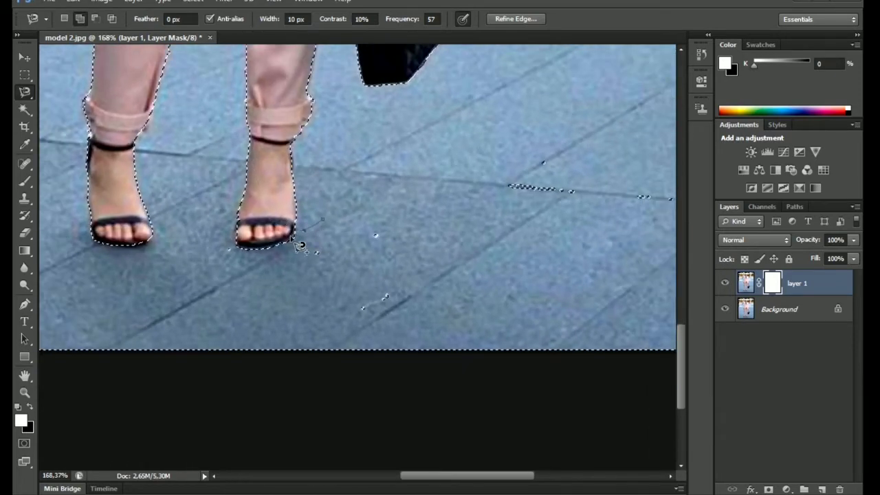
pyautogui.scroll(-6, 456, 158)
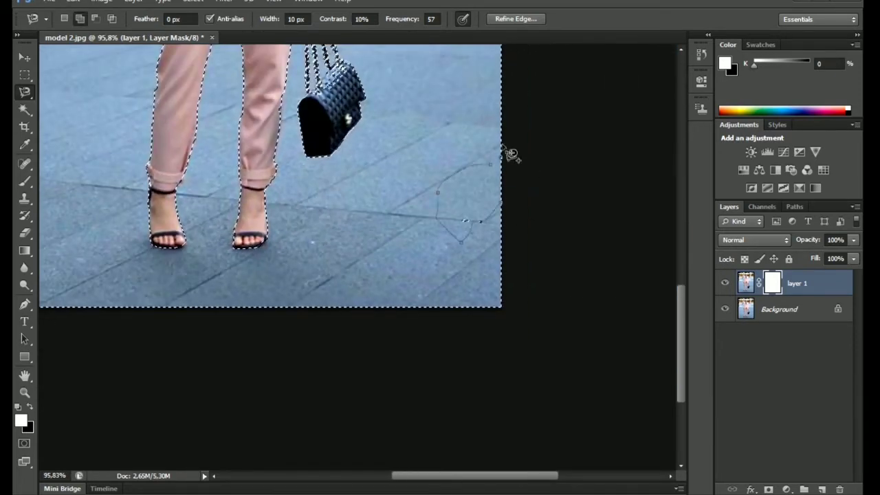
# Subtract the handbag's upper flap and chain straps from the background selection and tidy the edge up to the hand.
pyautogui.moveTo(445, 273); pyautogui.dragTo(472, 412)
pyautogui.scroll(5, 336, 217)
pyautogui.scroll(1, 334, 216)
pyautogui.scroll(2, 331, 214)
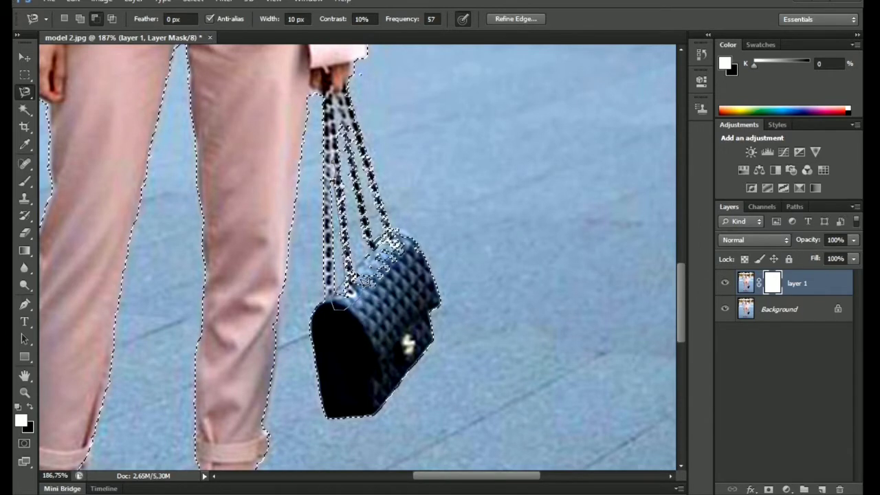
pyautogui.moveTo(351, 225); pyautogui.dragTo(312, 240)
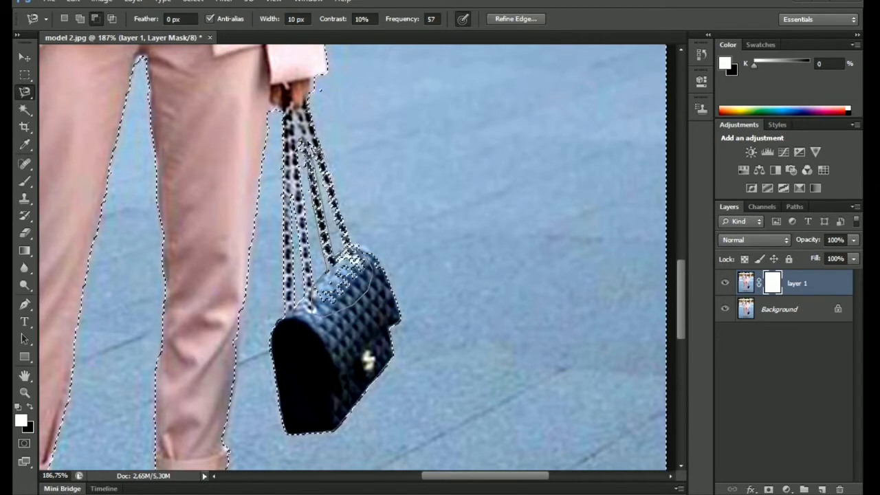
pyautogui.click(304, 144)
pyautogui.moveTo(339, 210); pyautogui.dragTo(333, 212)
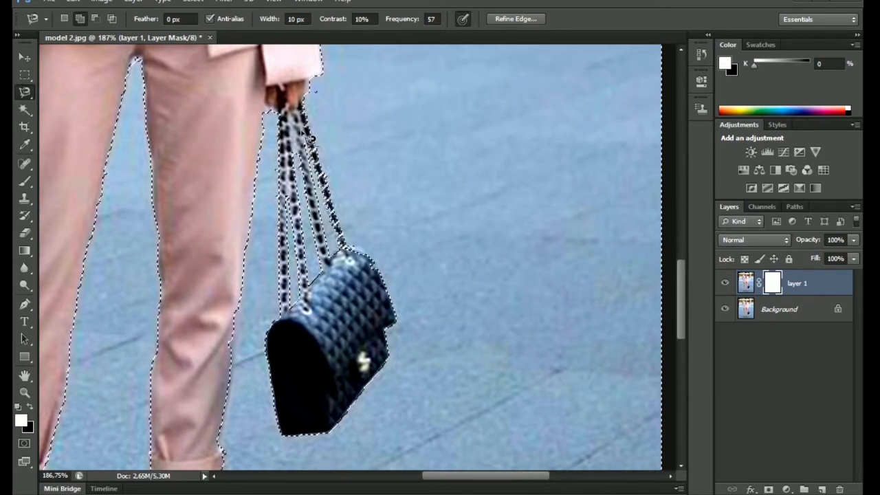
pyautogui.click(341, 241)
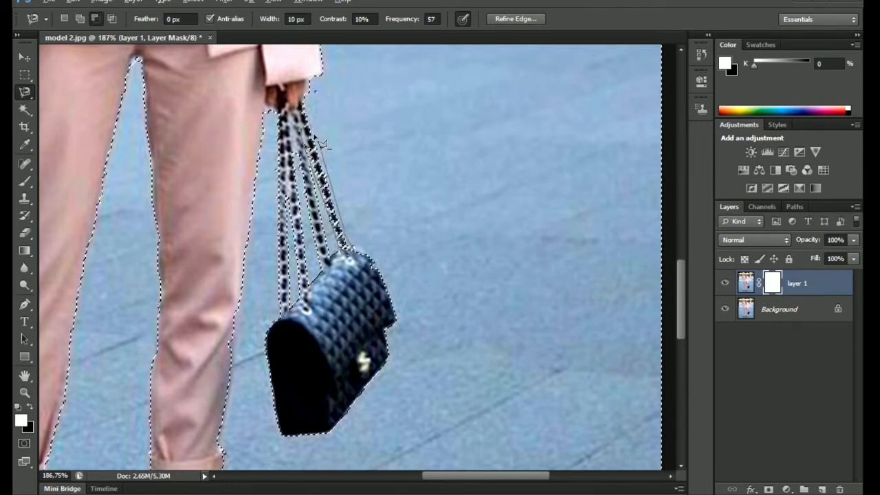
pyautogui.doubleClick(314, 88)
pyautogui.scroll(-6, 314, 88)
pyautogui.scroll(1, 130, 53)
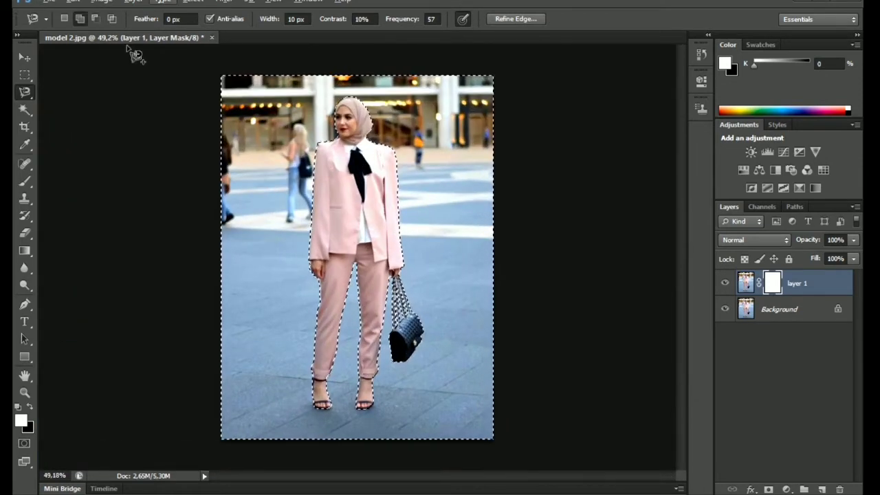
# Expand the background selection by 1 pixel.
pyautogui.click(193, 2)
pyautogui.moveTo(203, 145)
pyautogui.click(340, 170)
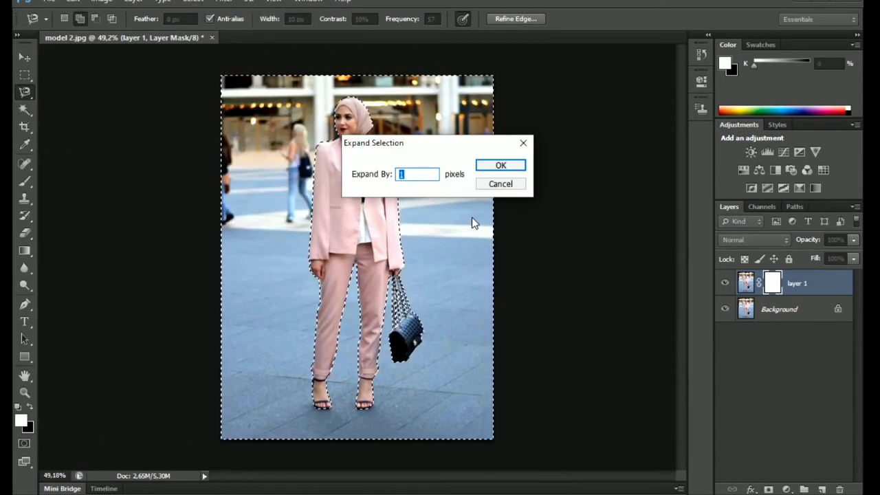
pyautogui.press('Return')
# Feather the selection by 5 pixels, clear that area on the mask of layer 1, and deselect.
pyautogui.click(193, 2)
pyautogui.click(347, 195)
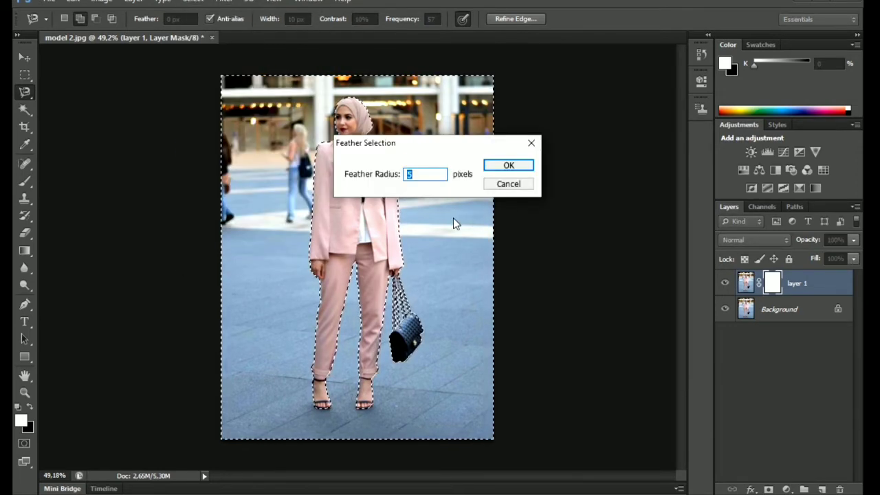
pyautogui.press('Return')
pyautogui.press('Delete')
pyautogui.hotkey('ctrl', 'd')
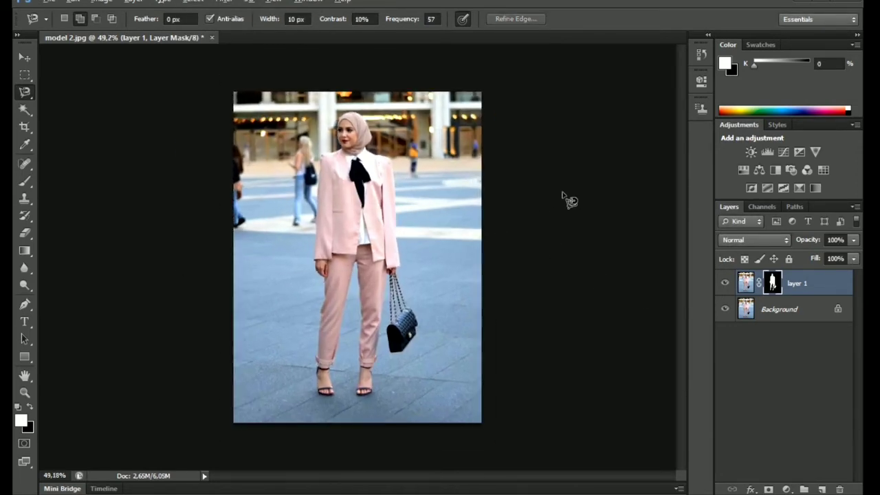
# Add a new layer directly above Background and fill it with white at 100% opacity.
pyautogui.click(742, 313)
pyautogui.scroll(-1, 561, 298)
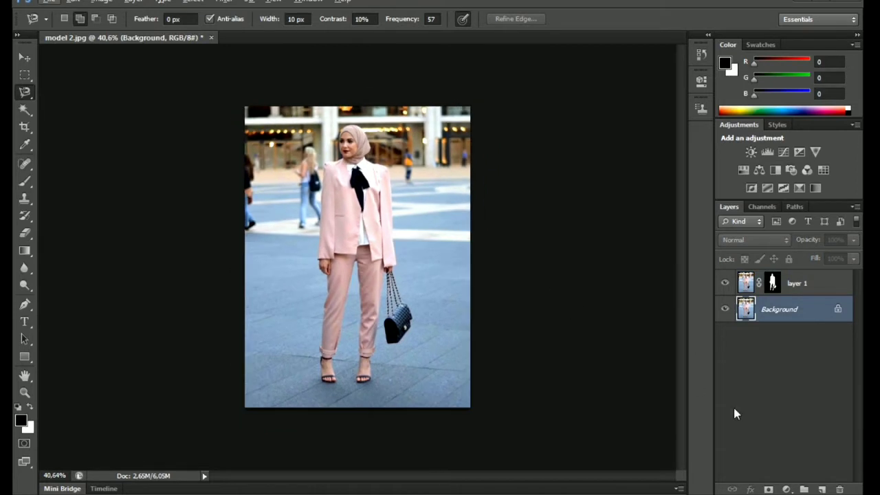
pyautogui.click(820, 488)
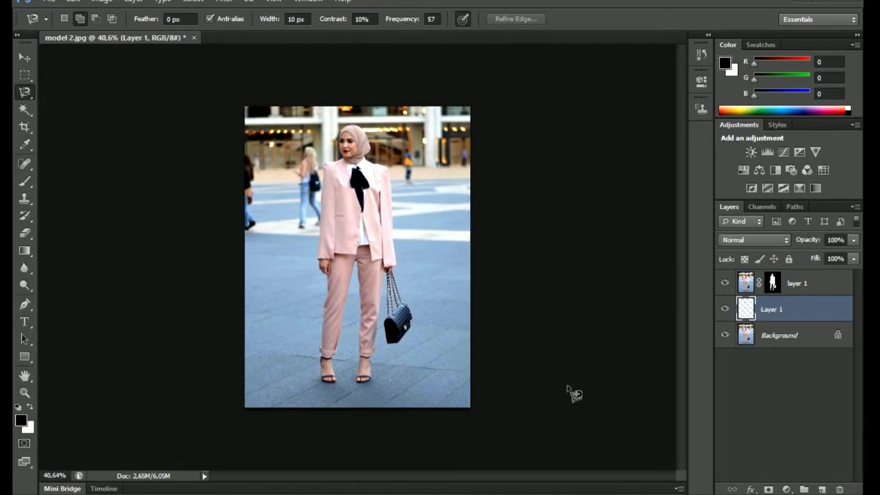
pyautogui.click(29, 407)
pyautogui.hotkey('shift', 'F5')
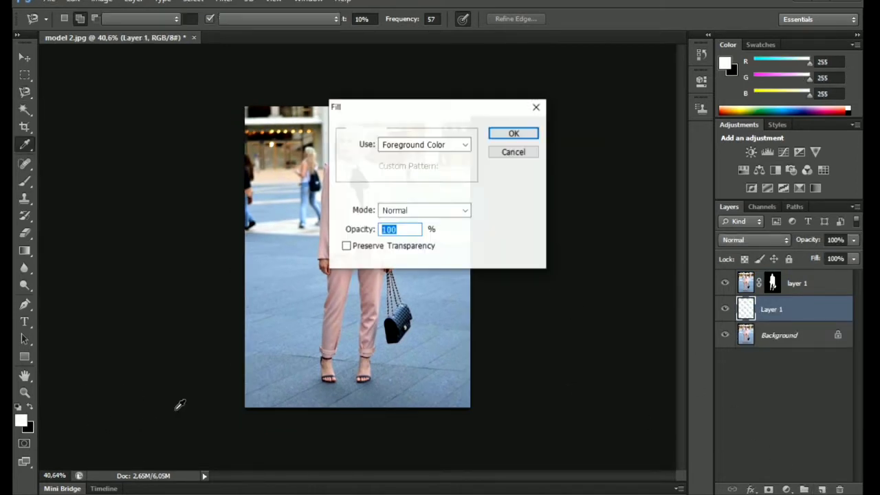
pyautogui.press('Return')
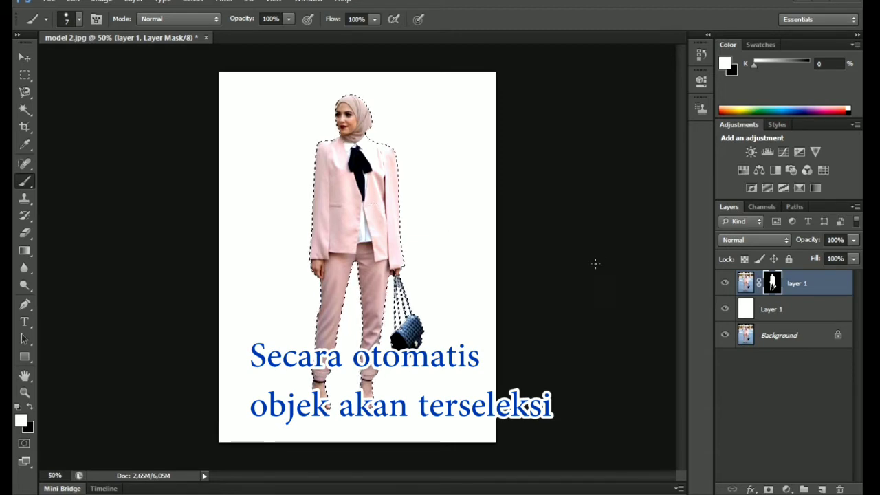
# Add an empty layer above the masked cut-out and make black the foreground colour.
pyautogui.click(822, 489)
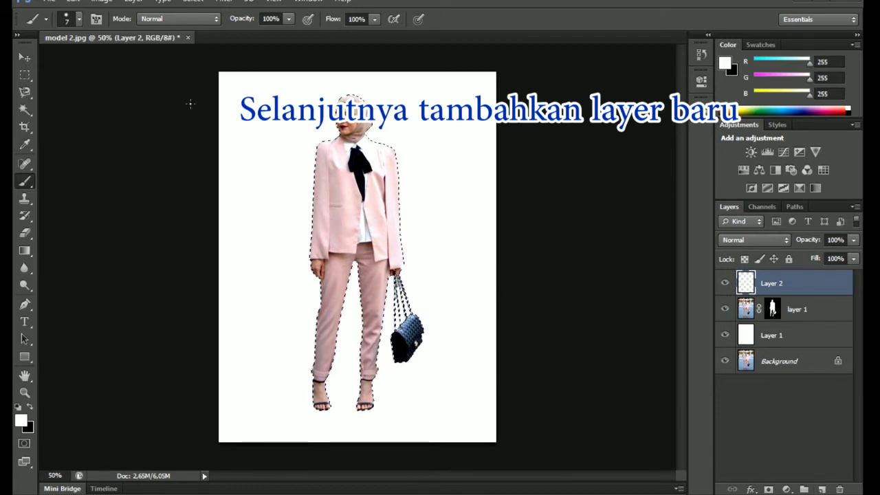
pyautogui.click(80, 3)
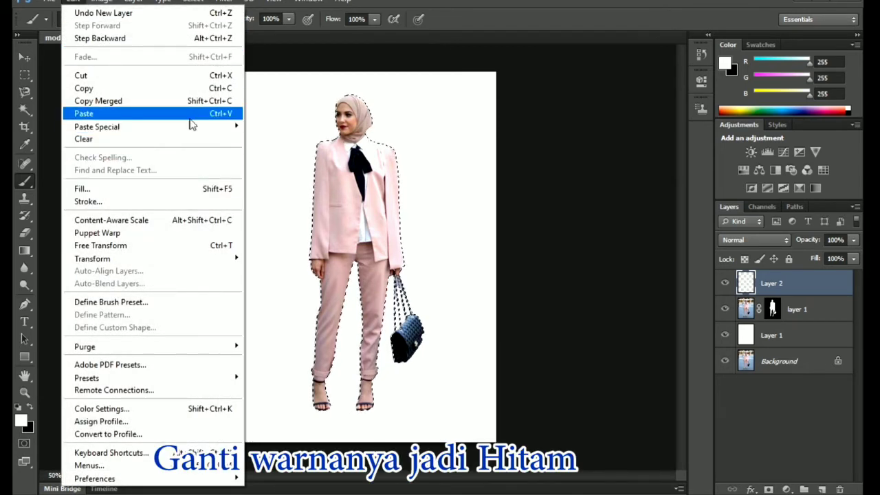
pyautogui.click(342, 2)
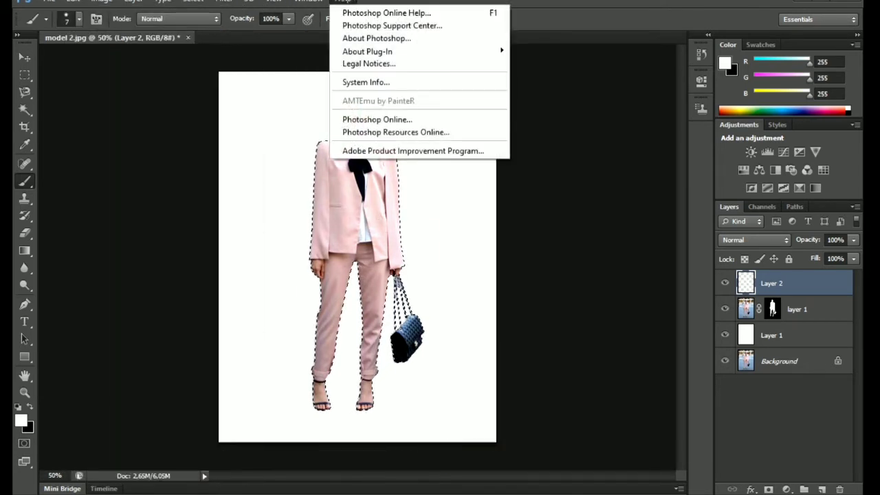
pyautogui.click(30, 410)
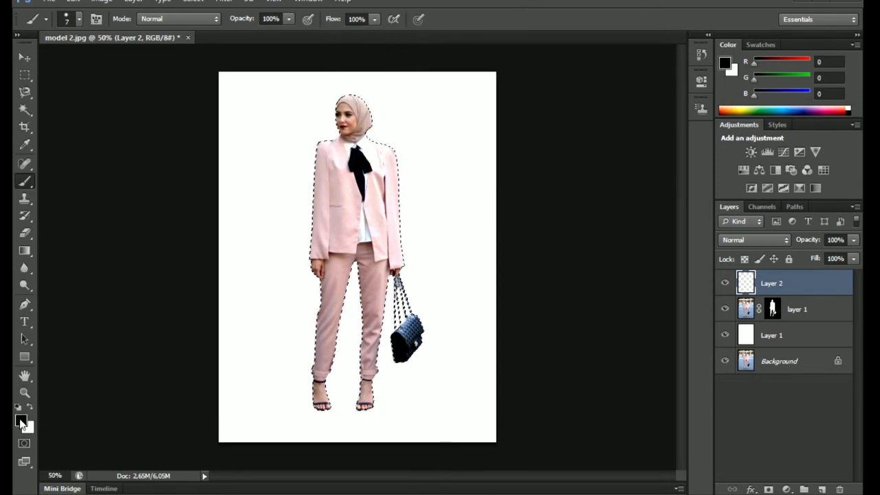
# Fill the woman-shaped selection on Layer 2 with the black foreground colour at 100% opacity in Normal mode, and deselect.
pyautogui.click(77, 2)
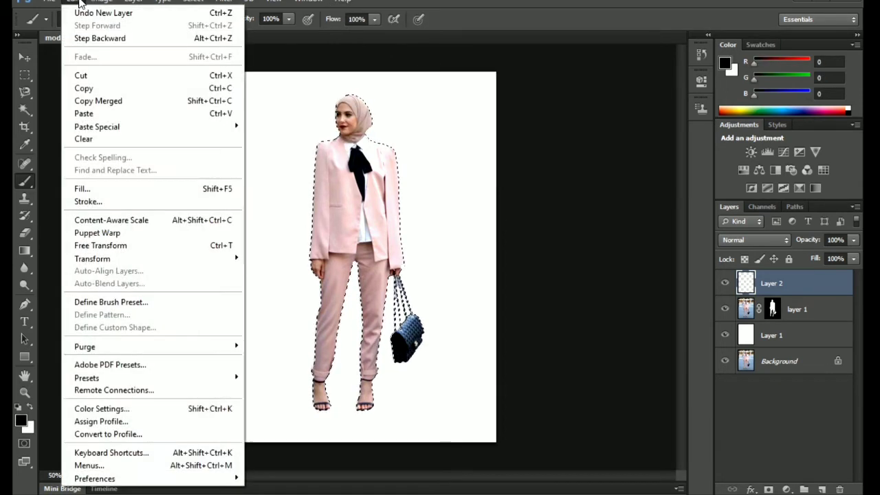
pyautogui.click(131, 189)
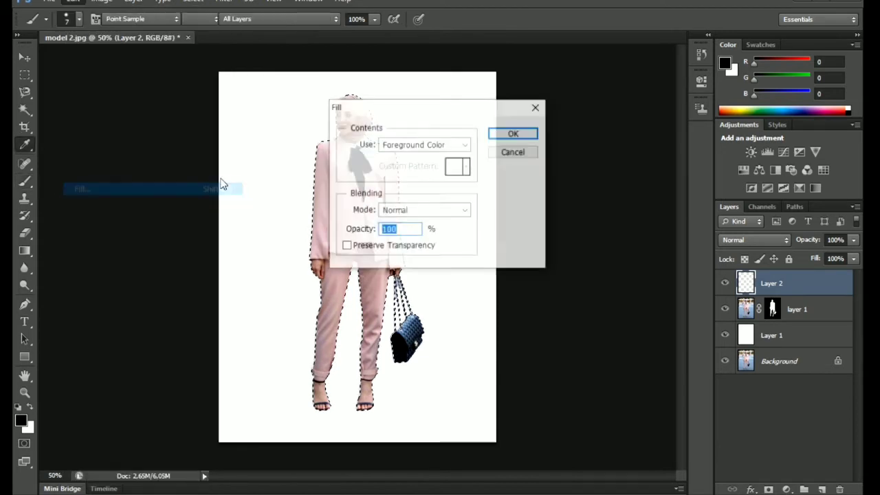
pyautogui.click(508, 134)
pyautogui.press('b')
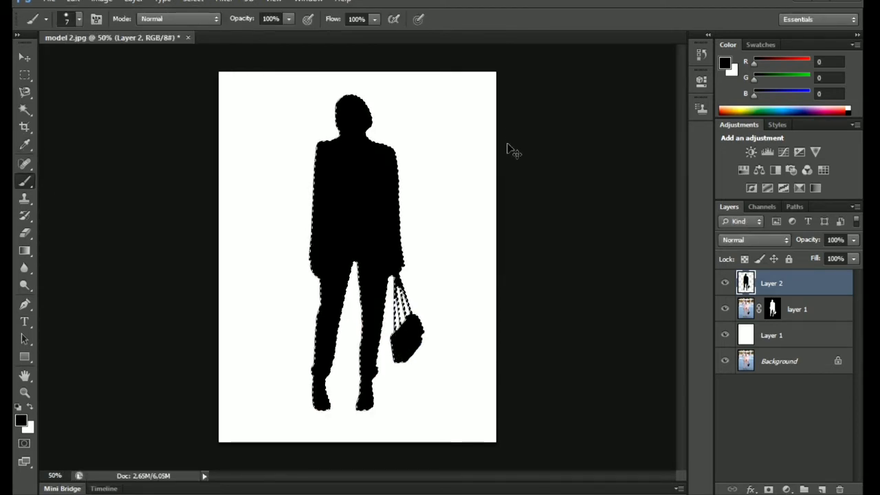
pyautogui.hotkey('ctrl', 'd')
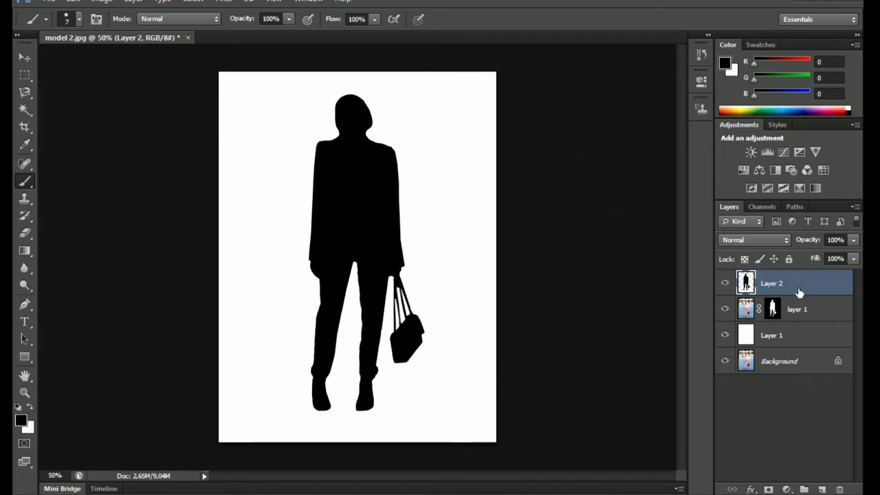
# Move Layer 2 below the masked cut-out and free-distort its upper corners into a slanted shadow, about 42% height and -30° horizontal skew.
pyautogui.moveTo(800, 291); pyautogui.dragTo(793, 330)
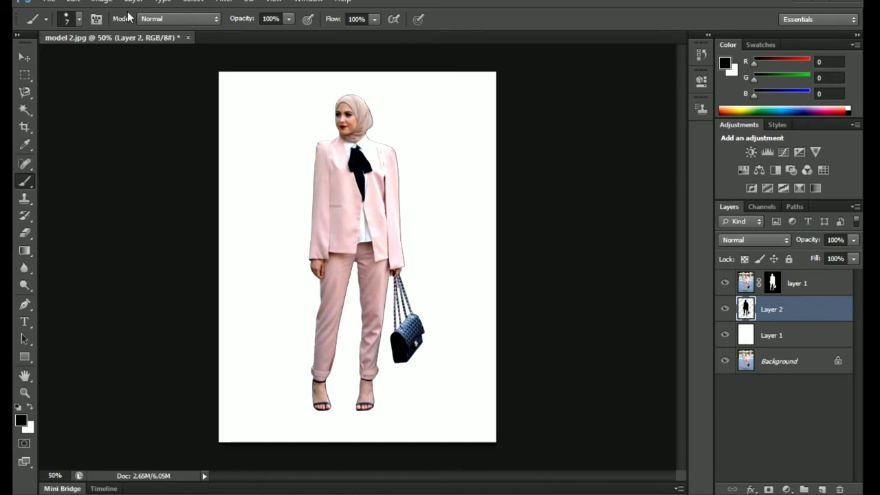
pyautogui.click(107, 3)
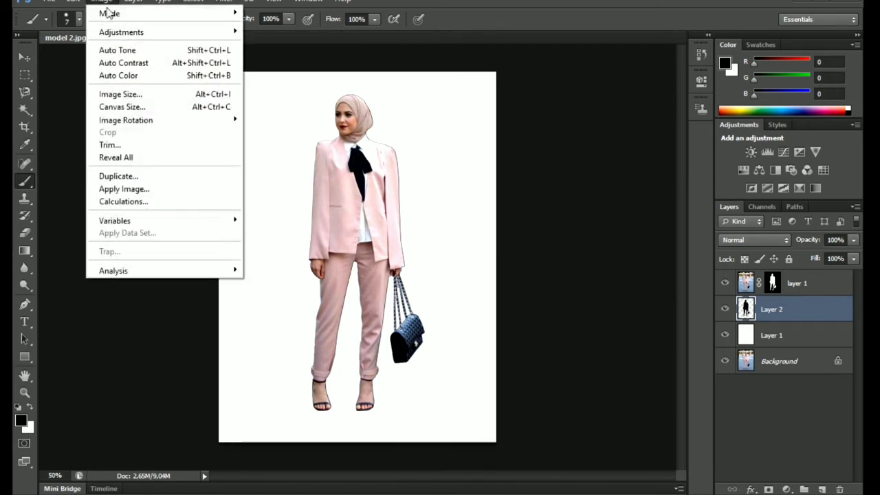
pyautogui.moveTo(72, 4)
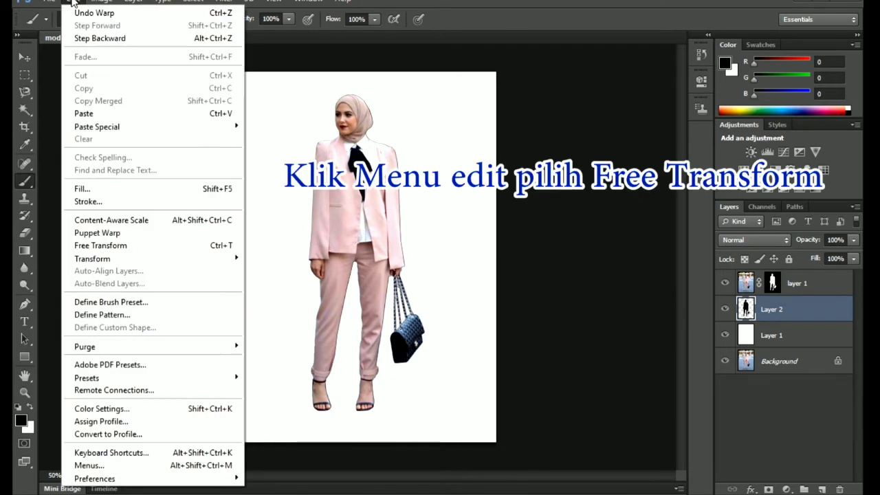
pyautogui.click(148, 246)
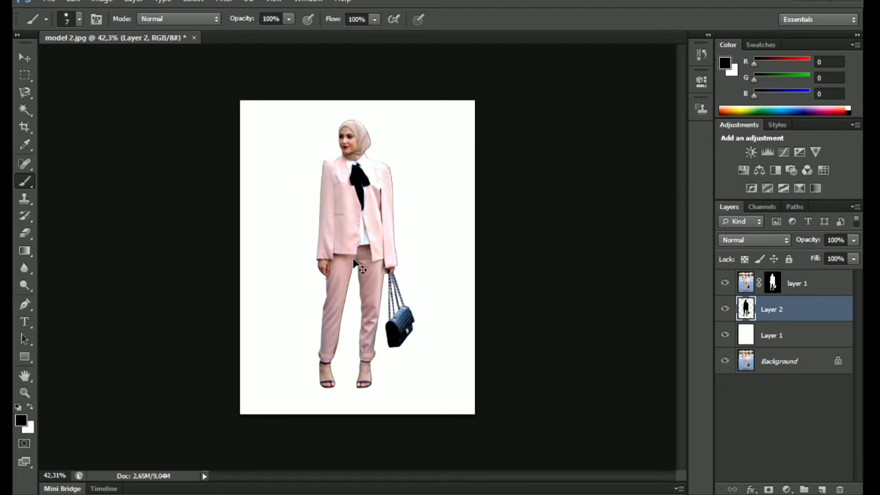
pyautogui.hotkey('ctrl', 't')
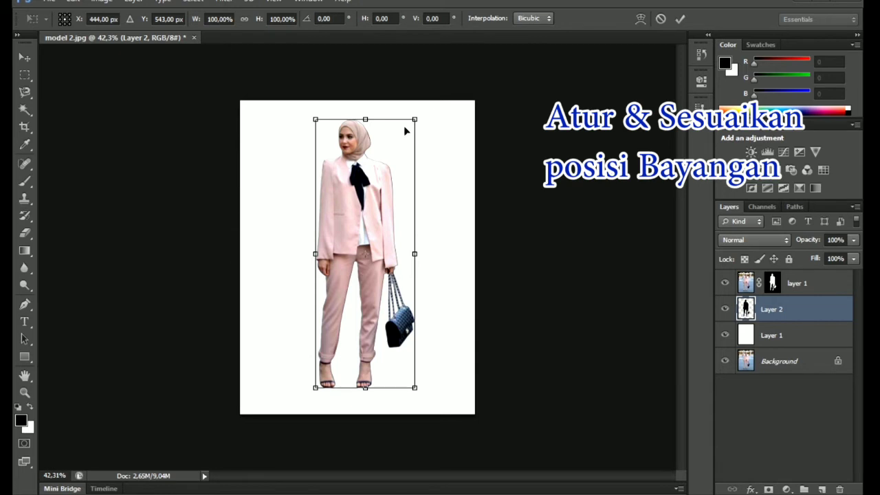
pyautogui.moveTo(314, 121); pyautogui.dragTo(480, 276)
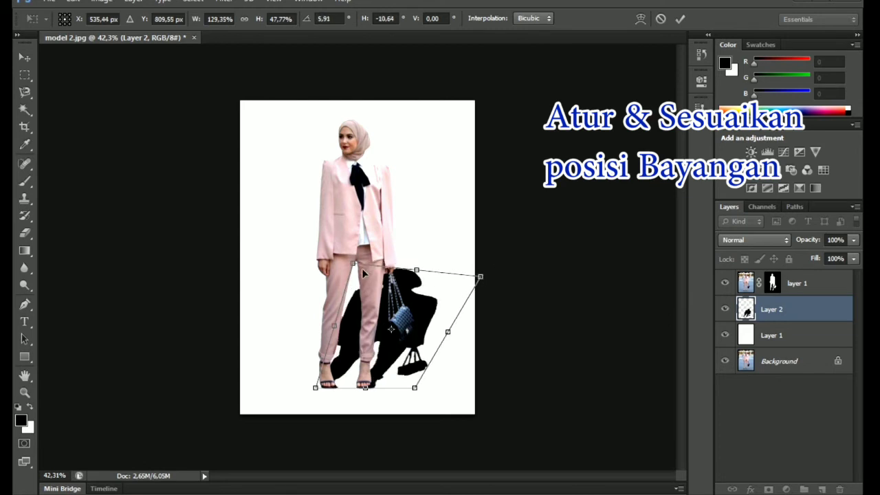
pyautogui.moveTo(354, 265); pyautogui.dragTo(383, 294)
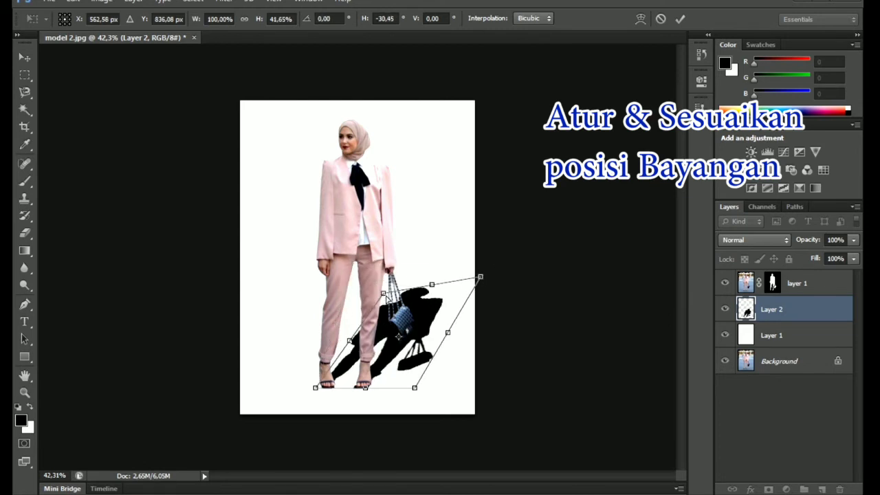
# Narrow the shadow's head end by repositioning its upper corners, to about 39% height and -40° horizontal skew, and apply the transform.
pyautogui.moveTo(479, 278); pyautogui.dragTo(467, 276)
pyautogui.moveTo(382, 292); pyautogui.dragTo(403, 274)
pyautogui.moveTo(459, 289); pyautogui.dragTo(448, 297)
pyautogui.moveTo(407, 273)
pyautogui.mouseDown()
pyautogui.moveTo(407, 292)
pyautogui.moveTo(460, 298)
pyautogui.moveTo(408, 289)
pyautogui.mouseUp()
pyautogui.moveTo(460, 300); pyautogui.dragTo(403, 283)
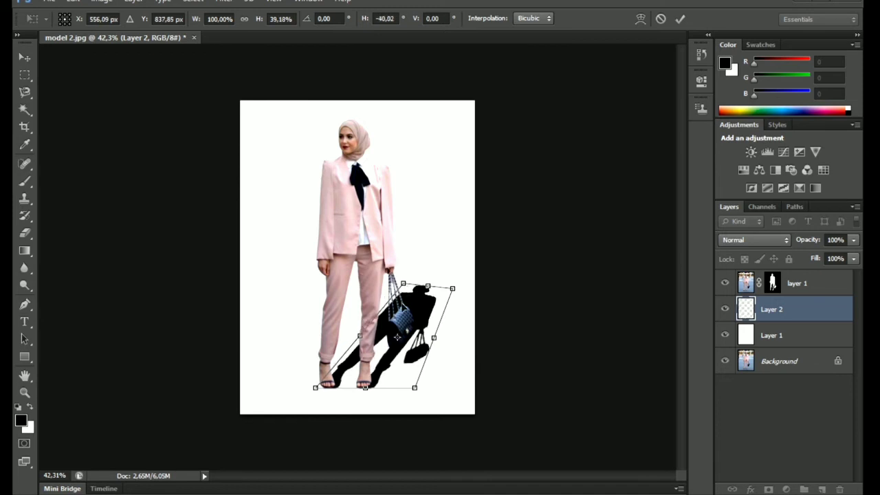
pyautogui.press('b')
# Lower the opacity of the shadow on Layer 2 to 25%.
pyautogui.hotkey('ctrl', '-')
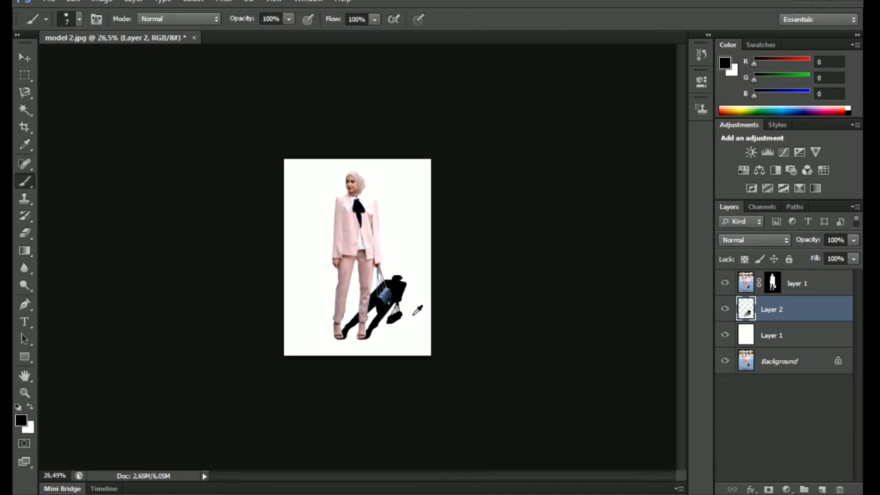
pyautogui.scroll(1, 413, 313)
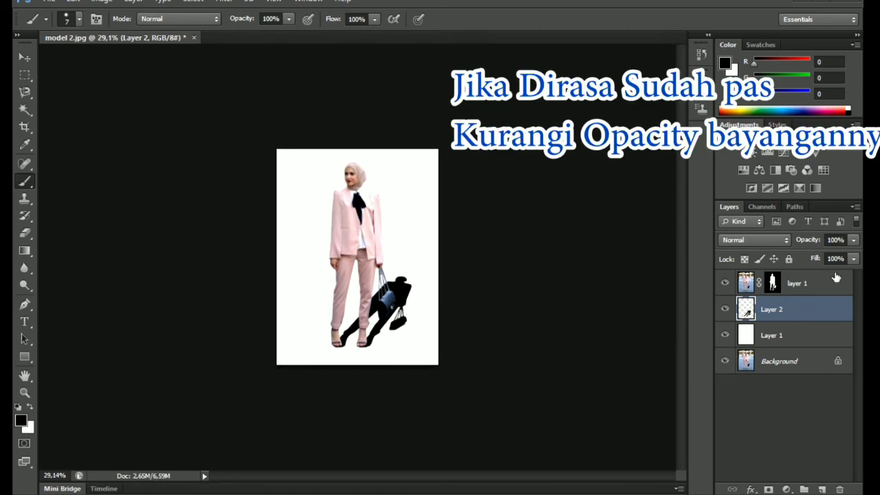
pyautogui.click(855, 241)
pyautogui.moveTo(851, 256); pyautogui.dragTo(812, 262)
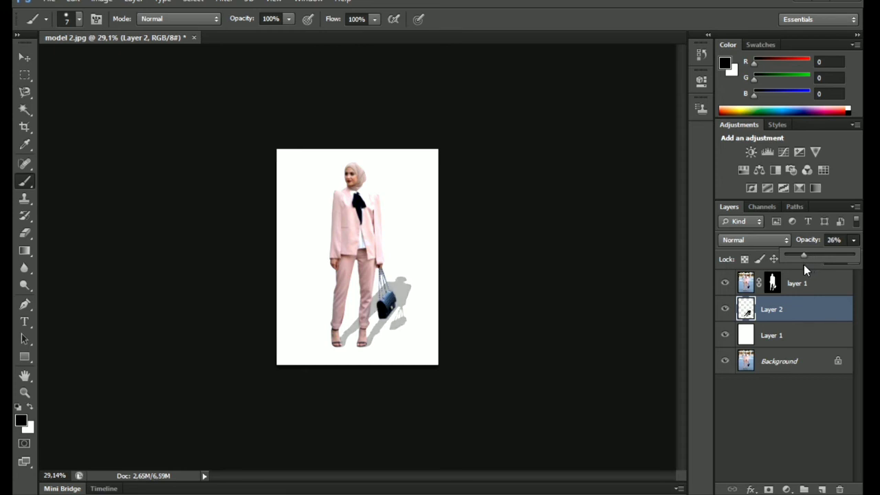
pyautogui.moveTo(803, 265); pyautogui.dragTo(803, 266)
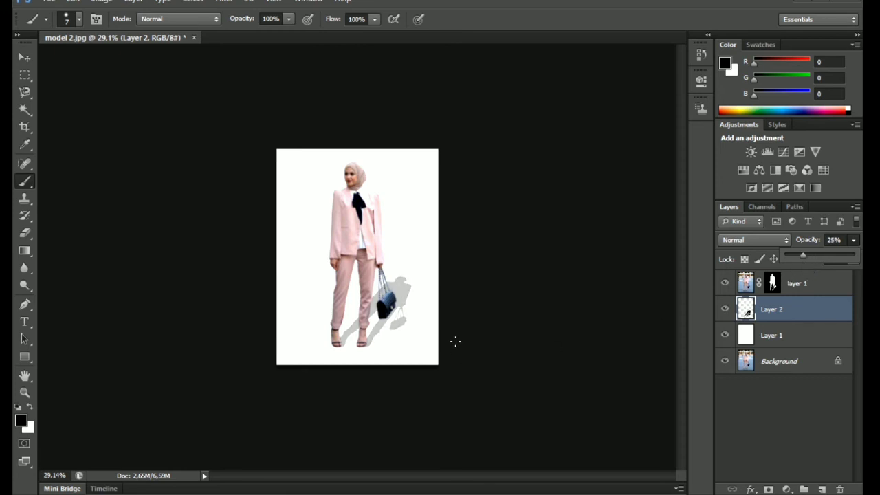
pyautogui.scroll(1, 453, 340)
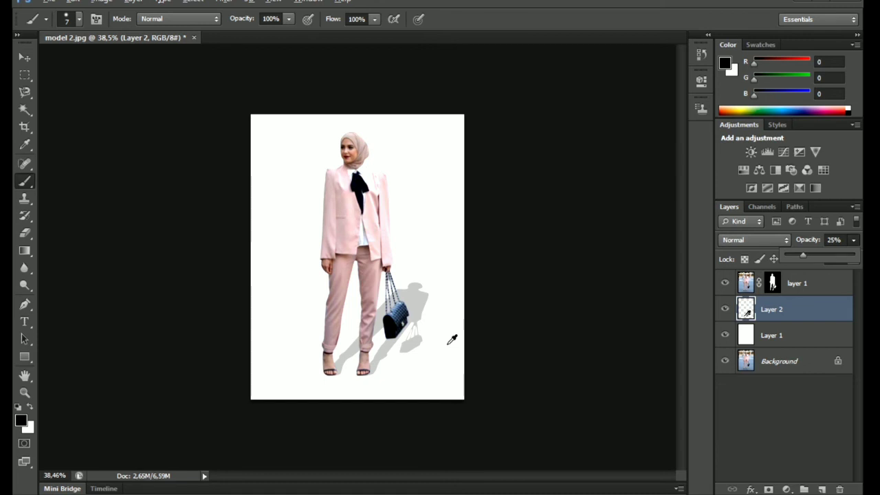
pyautogui.scroll(-1, 452, 339)
pyautogui.scroll(1, 451, 339)
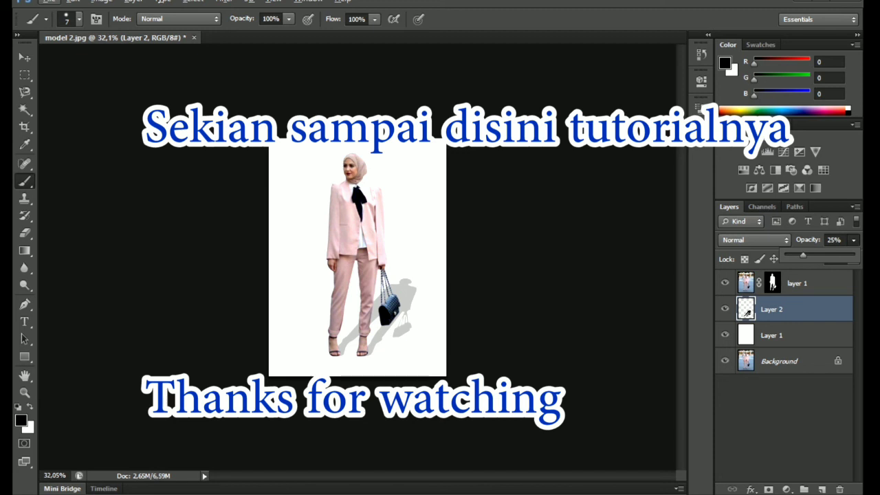
pyautogui.click(637, 401)
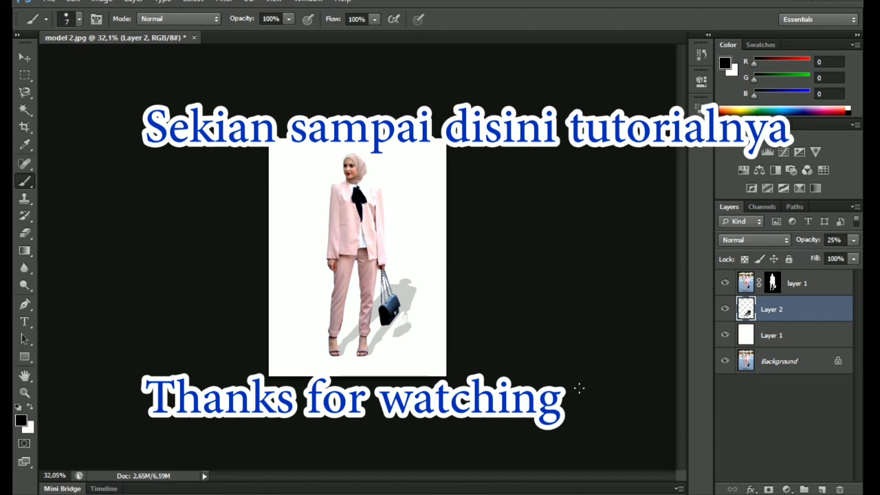